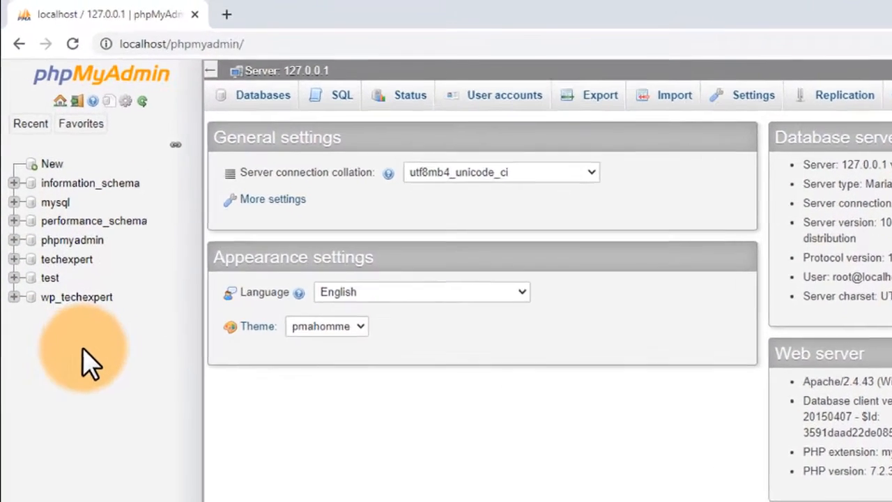
pyautogui.moveTo(2, 142); pyautogui.dragTo(91, 216)
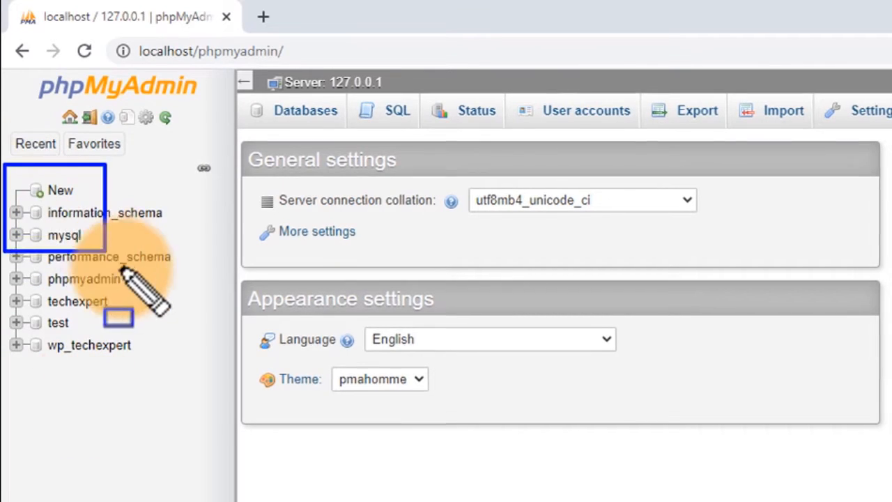
pyautogui.moveTo(119, 267); pyautogui.dragTo(176, 379)
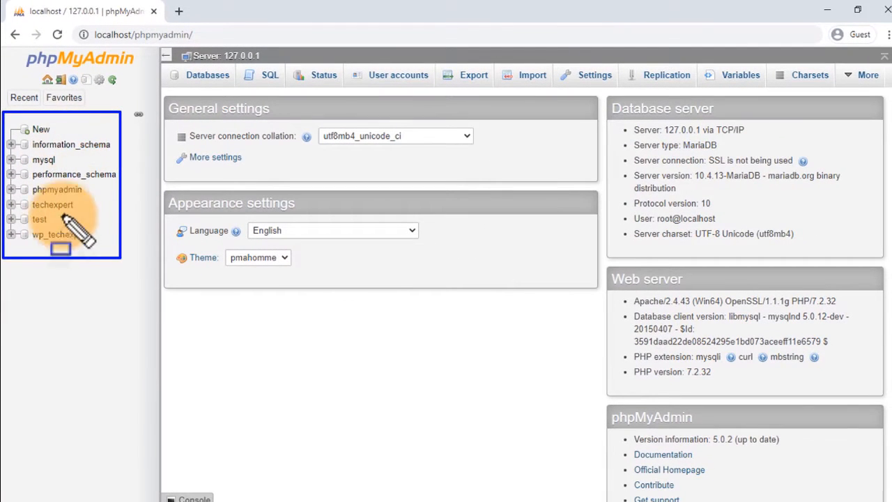
pyautogui.press('Escape')
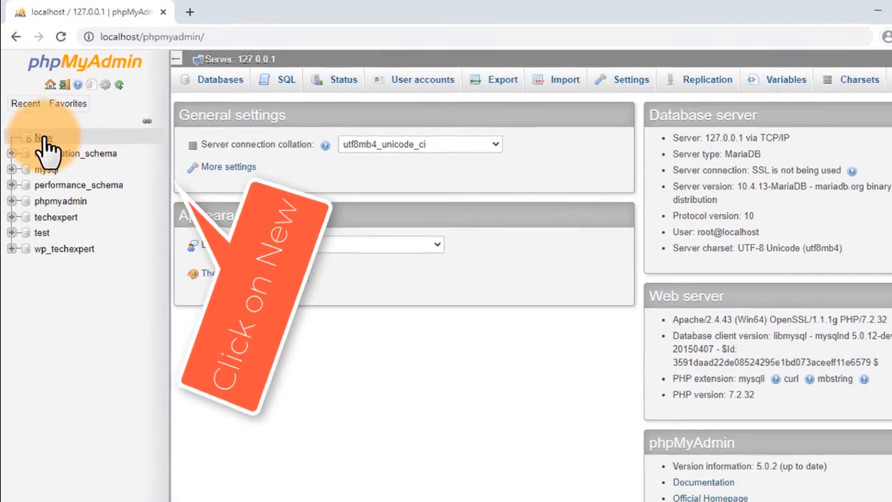
# Create a new database named student with the utf8mb4_general_ci collation.
pyautogui.click(43, 140)
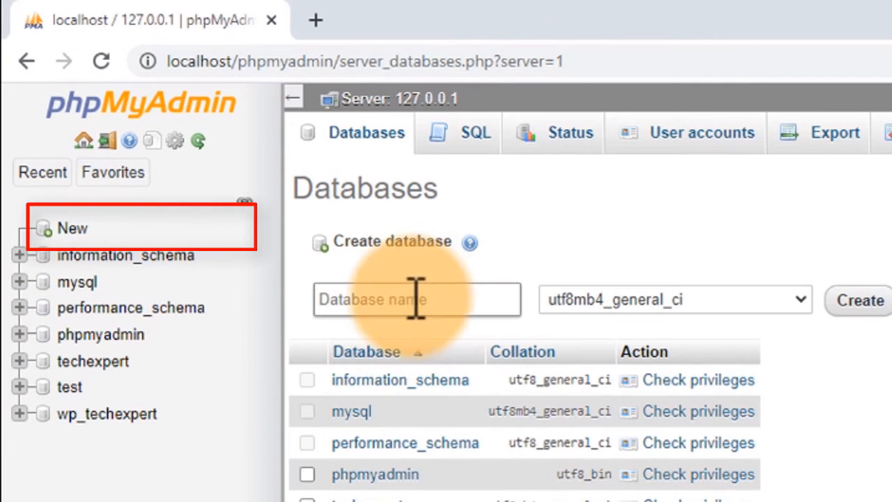
pyautogui.click(415, 300)
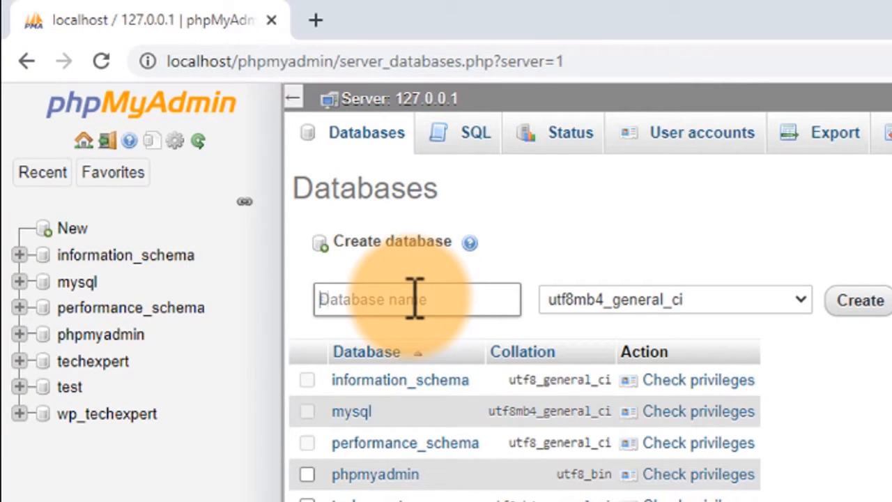
pyautogui.write('student')
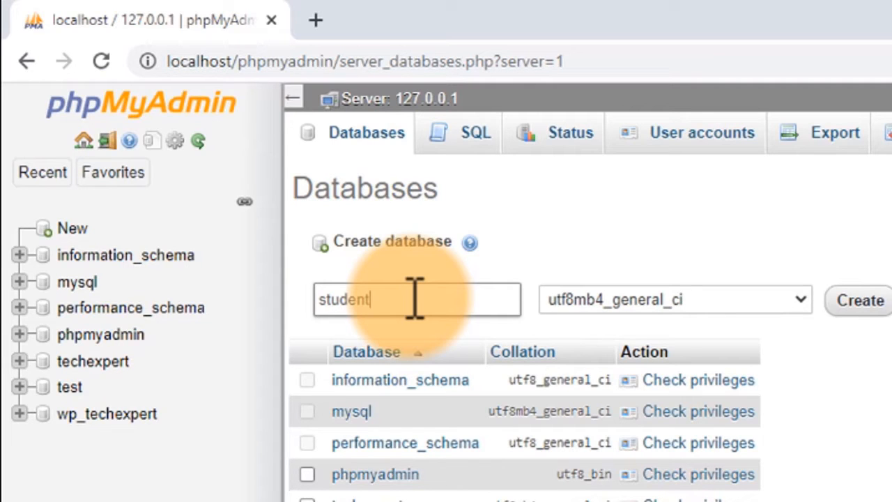
pyautogui.click(864, 306)
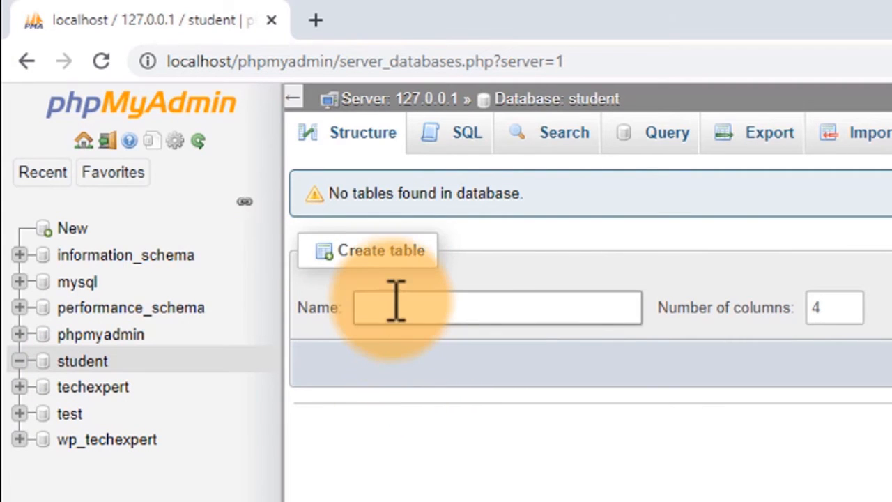
pyautogui.hotkey('ctrl', 'alt', 'd')
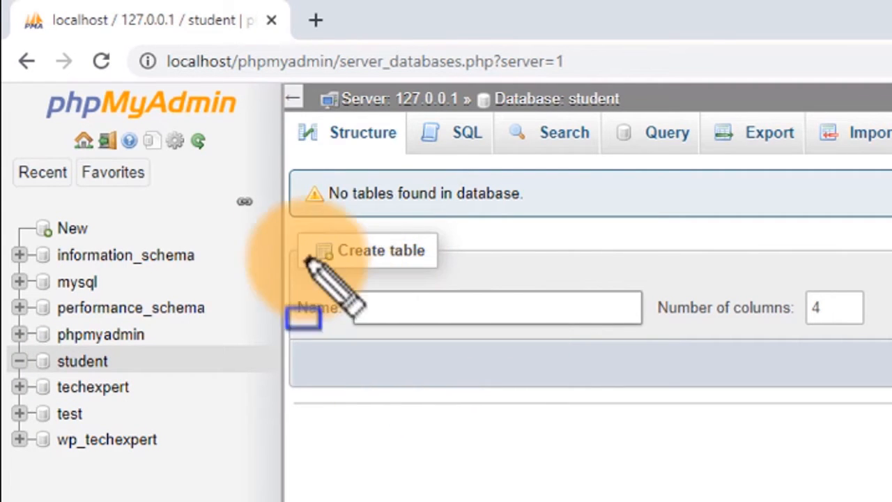
pyautogui.moveTo(293, 225)
pyautogui.mouseDown()
pyautogui.moveTo(573, 315)
pyautogui.moveTo(891, 362)
pyautogui.mouseUp()
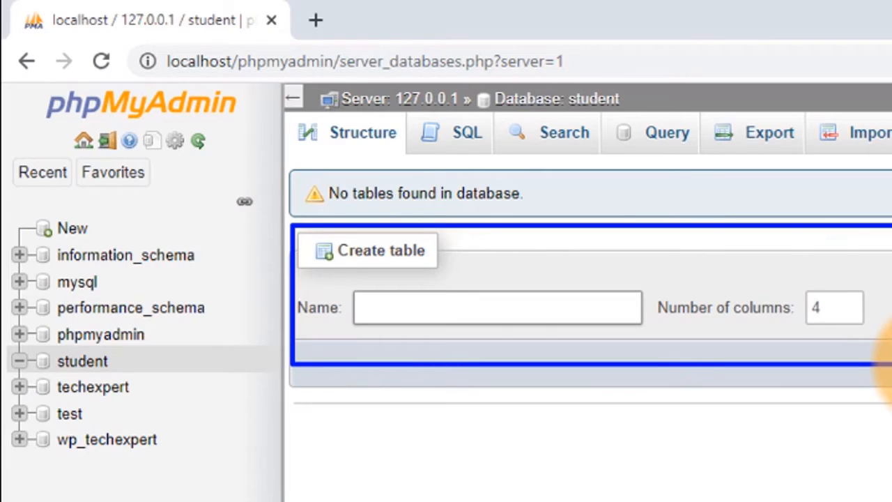
pyautogui.hotkey('ctrl', 'alt', 'd')
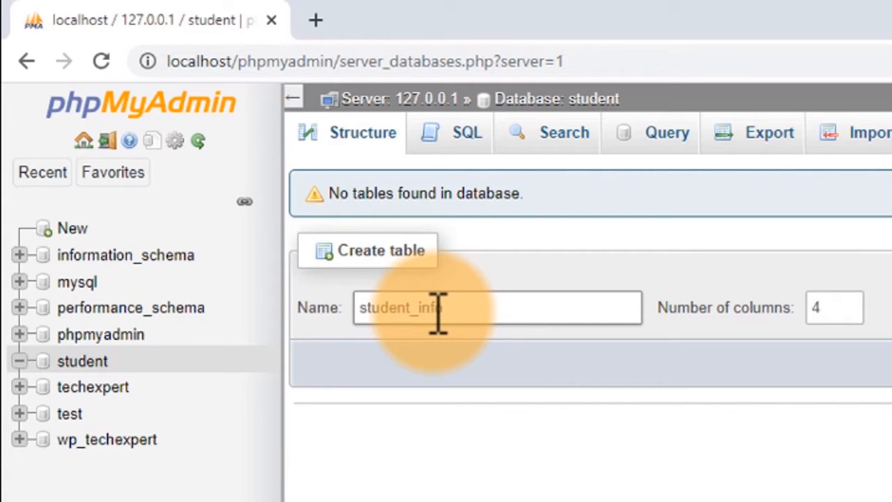
# Create a table named student_info with 4 columns in the student database.
pyautogui.write('o')
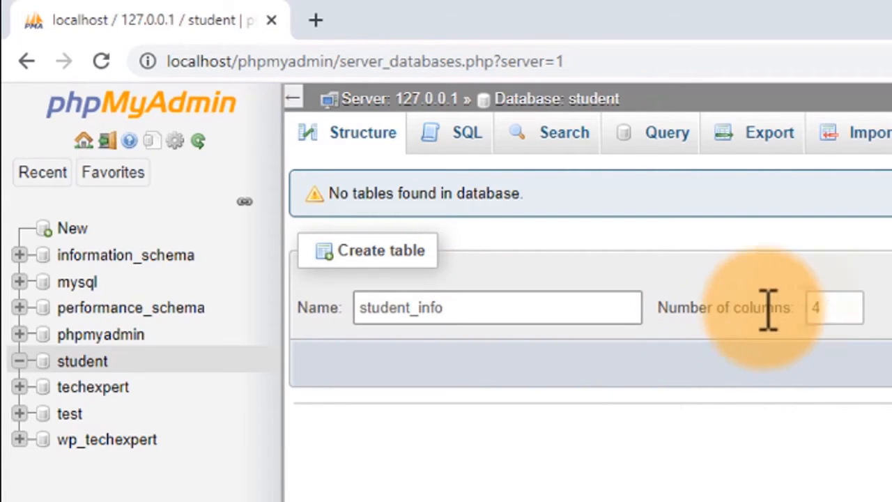
pyautogui.click(849, 302)
pyautogui.click(849, 303)
pyautogui.click(849, 303)
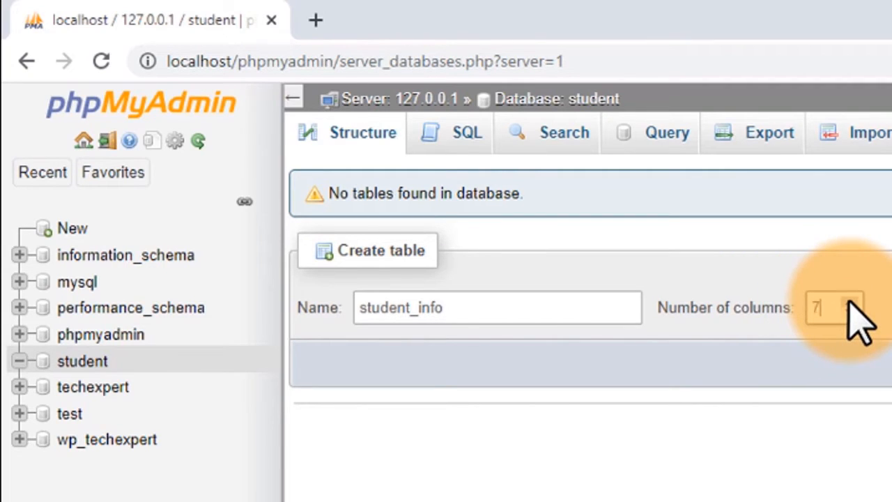
pyautogui.click(849, 302)
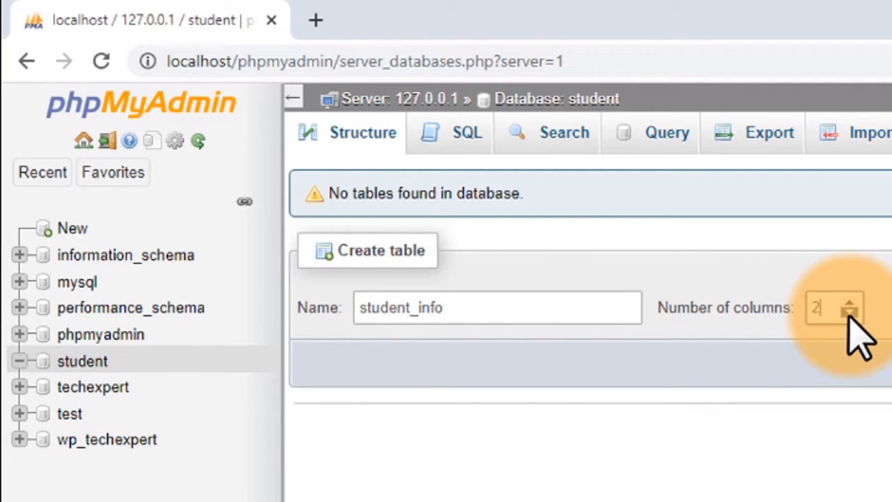
pyautogui.click(851, 304)
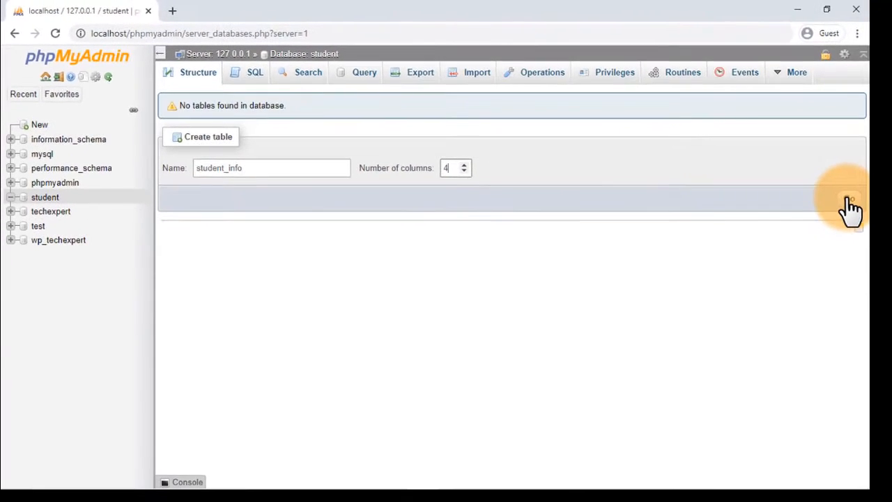
pyautogui.click(850, 201)
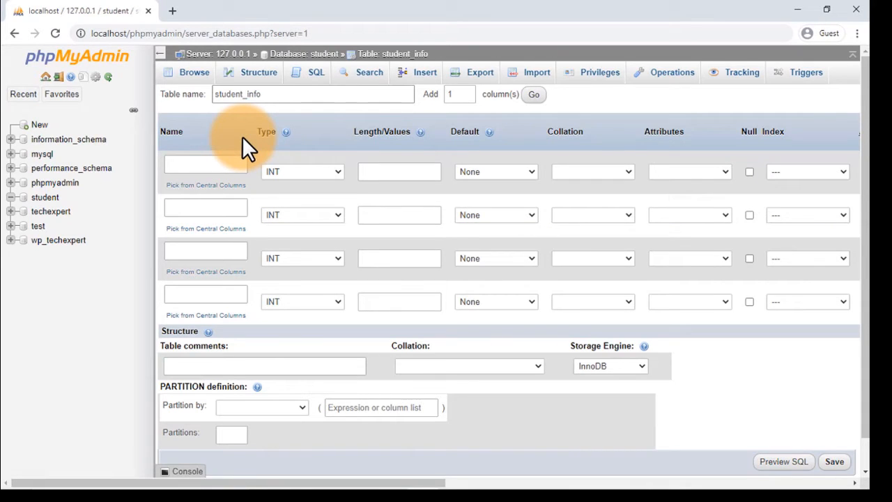
pyautogui.hotkey('ctrl', '2')
pyautogui.moveTo(159, 113)
pyautogui.mouseDown()
pyautogui.moveTo(538, 255)
pyautogui.moveTo(852, 316)
pyautogui.mouseUp()
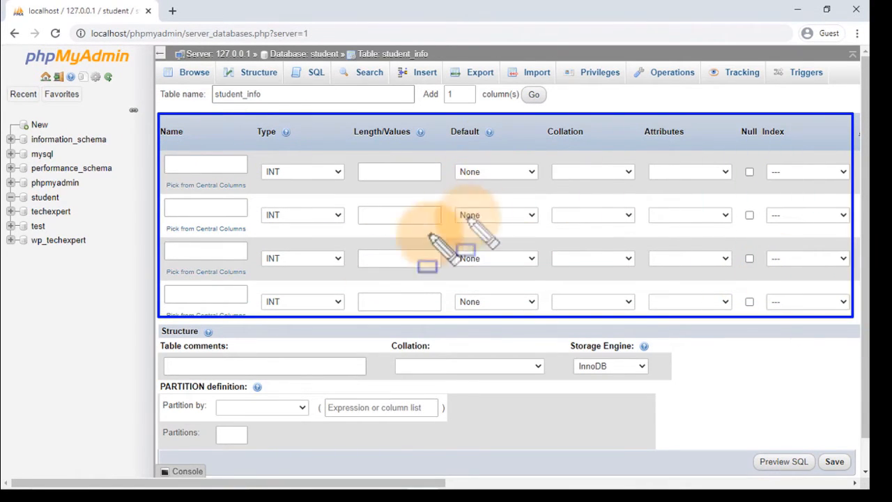
pyautogui.press('Escape')
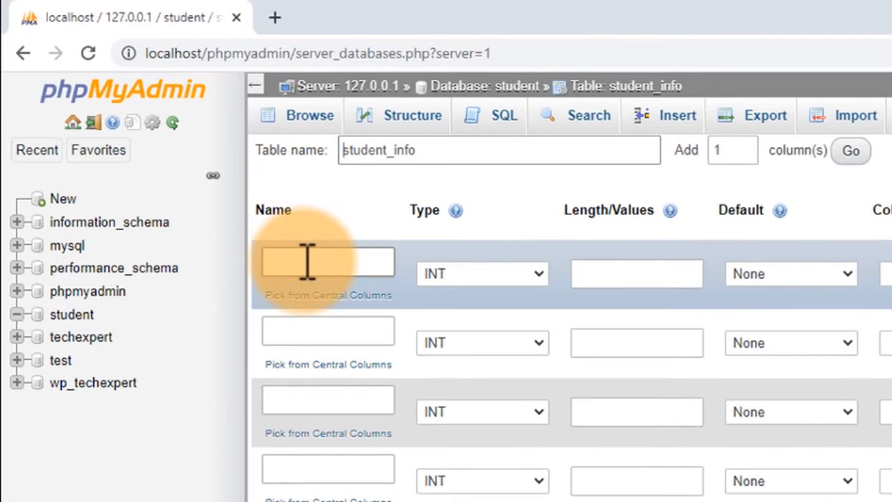
# Name the first column of student_info id and set its length to 10.
pyautogui.click(308, 262)
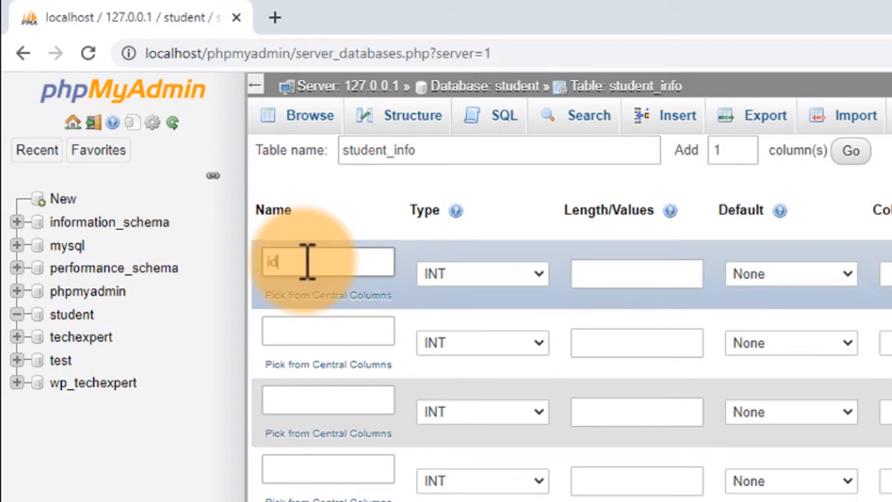
pyautogui.write('id')
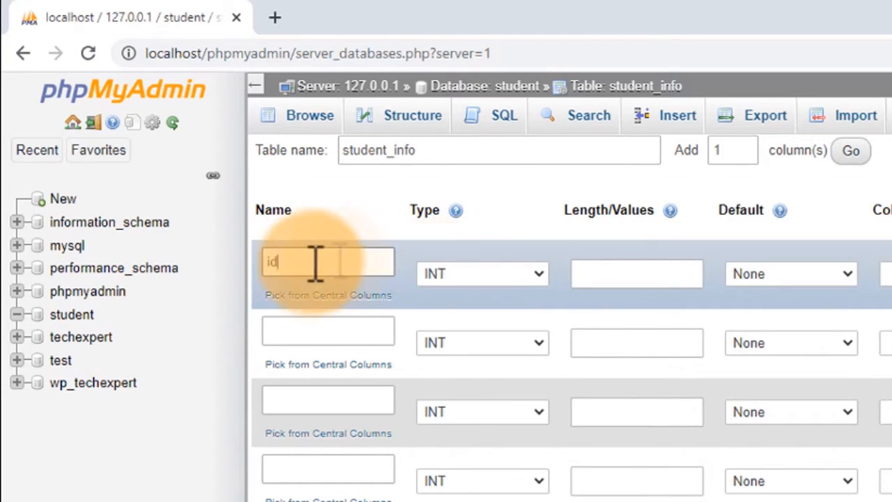
pyautogui.click(639, 273)
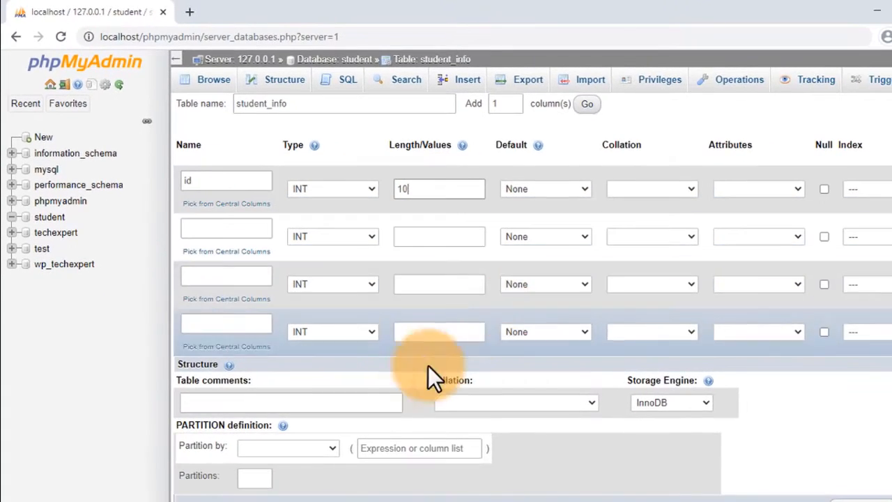
# Allow null for the id column and make it an auto-incrementing PRIMARY key.
pyautogui.moveTo(446, 501); pyautogui.dragTo(621, 499)
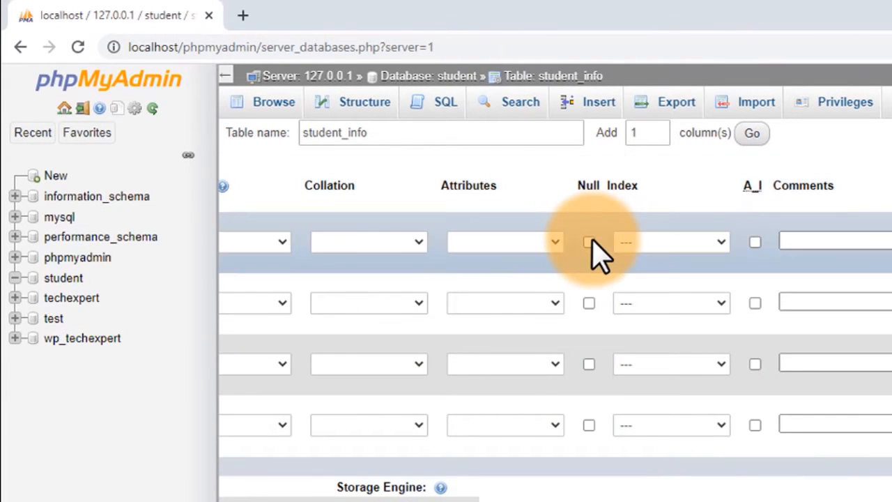
pyautogui.click(589, 242)
pyautogui.click(722, 242)
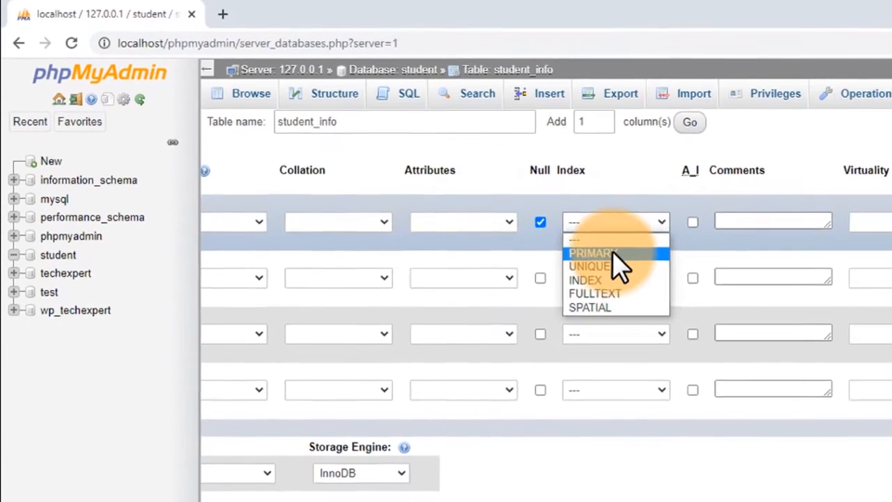
pyautogui.click(646, 277)
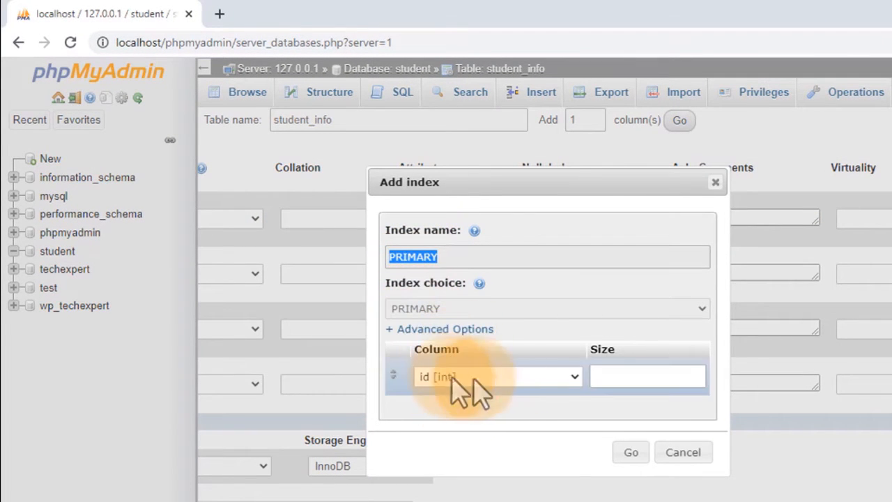
pyautogui.click(630, 453)
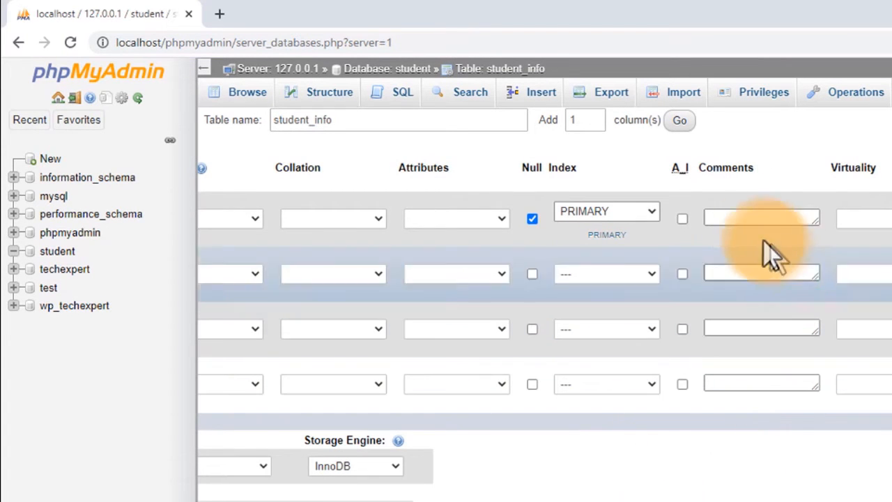
pyautogui.click(682, 219)
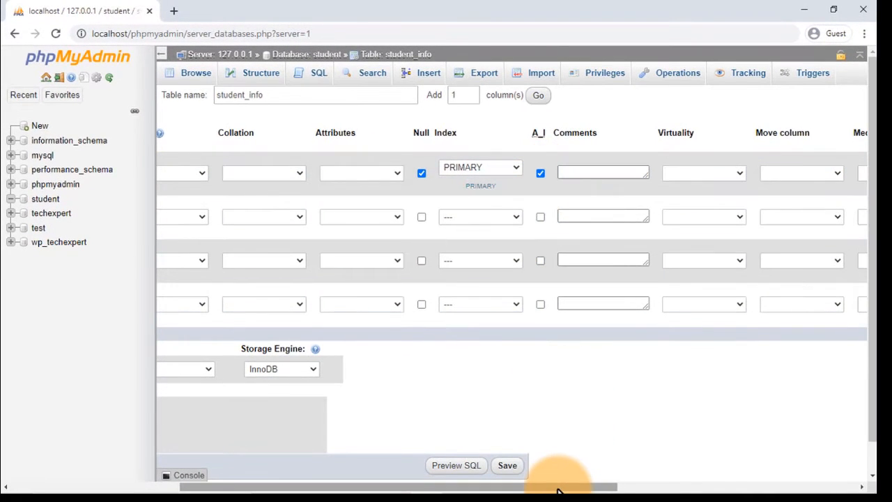
# Define the second column as name with type VARCHAR and length 50.
pyautogui.moveTo(558, 492); pyautogui.dragTo(386, 488)
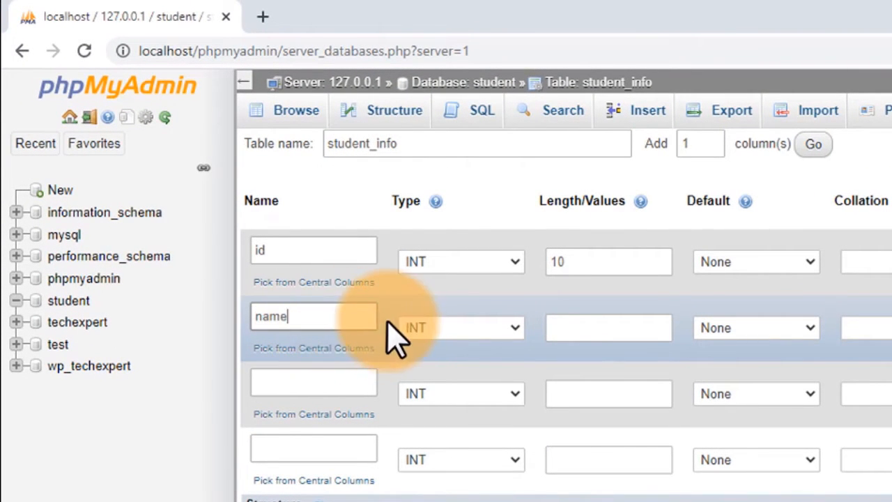
pyautogui.click(444, 327)
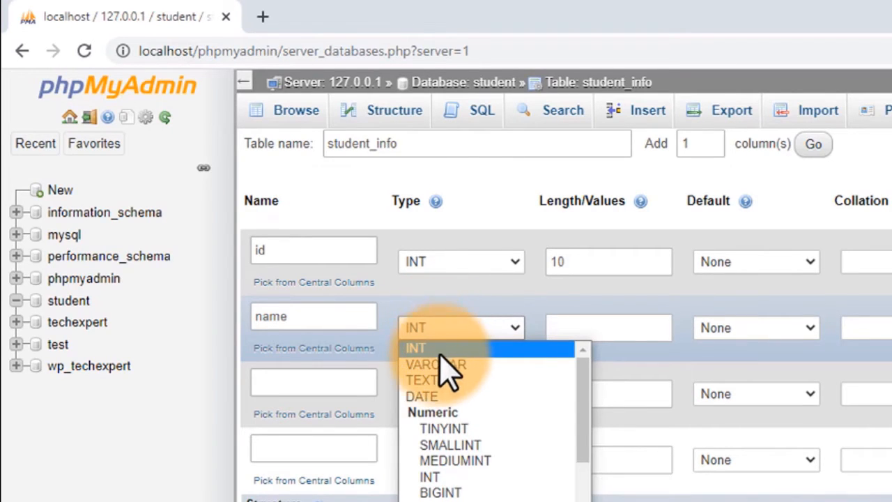
pyautogui.click(446, 365)
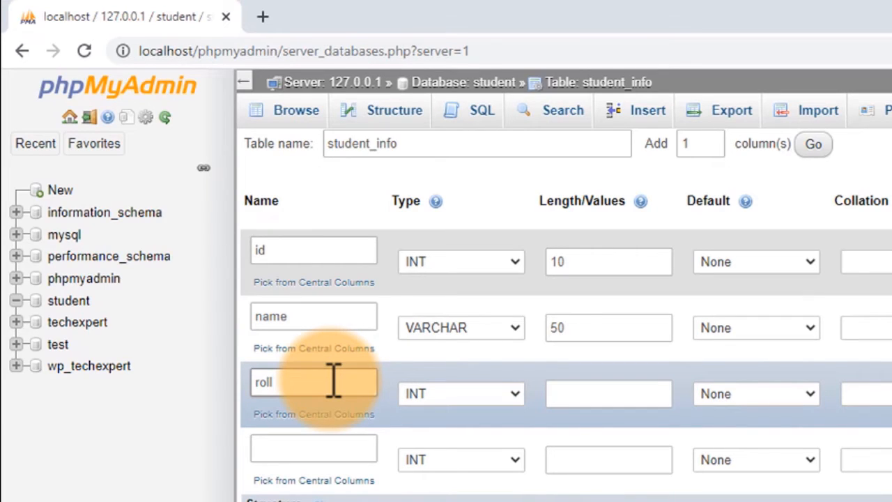
# Define the third column as roll, INT with length 5, and the fourth as subject, VARCHAR with length 50.
pyautogui.click(478, 392)
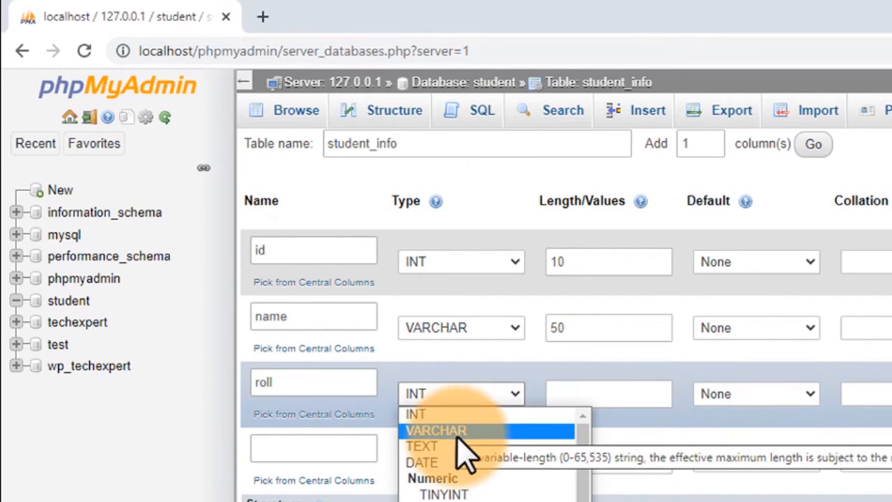
pyautogui.click(424, 415)
pyautogui.click(588, 394)
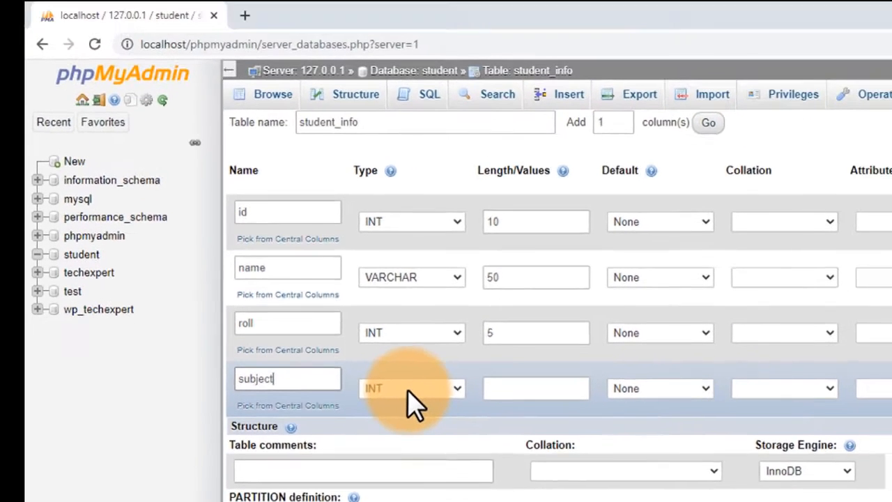
pyautogui.click(439, 307)
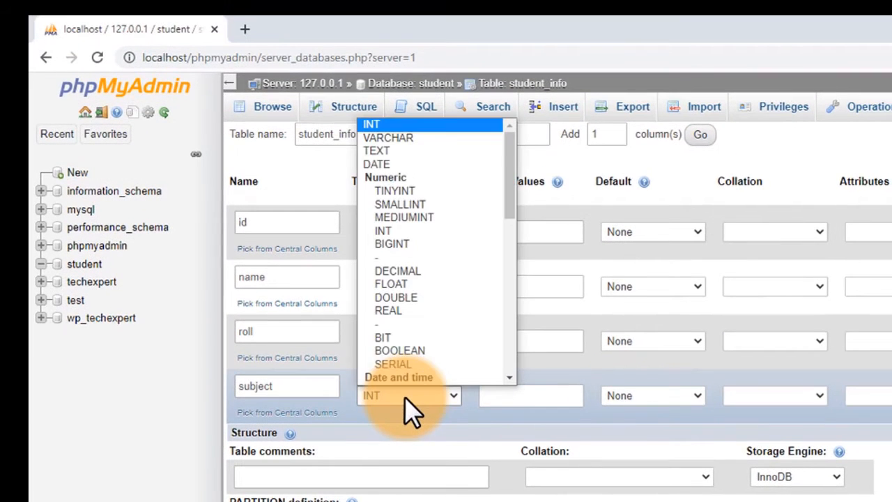
pyautogui.click(410, 147)
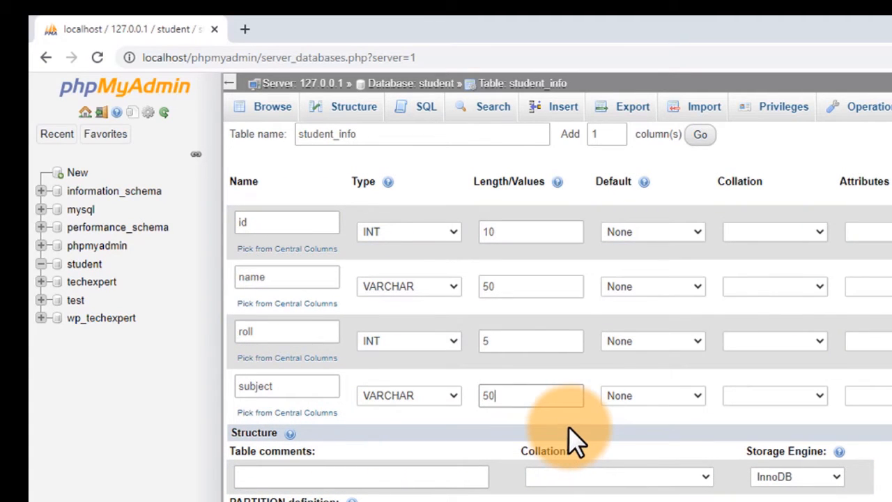
pyautogui.moveTo(233, 198)
pyautogui.mouseDown()
pyautogui.moveTo(513, 377)
pyautogui.moveTo(625, 424)
pyautogui.moveTo(596, 425)
pyautogui.mouseUp()
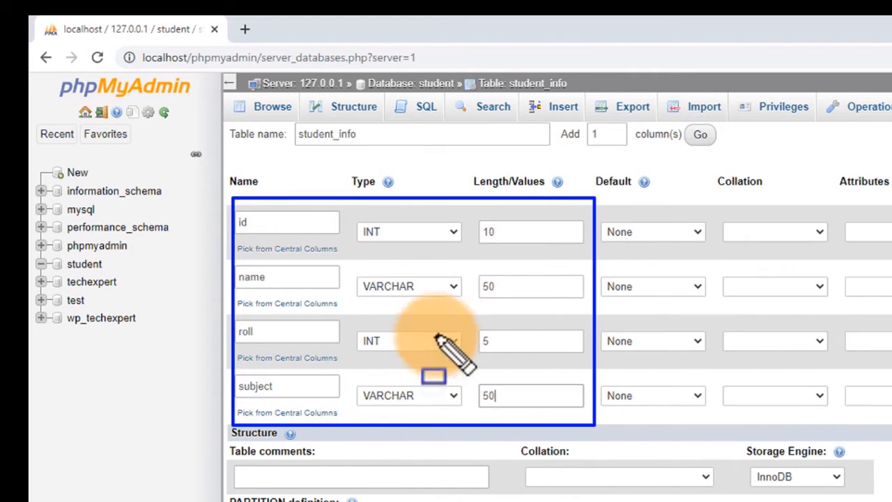
pyautogui.press('Escape')
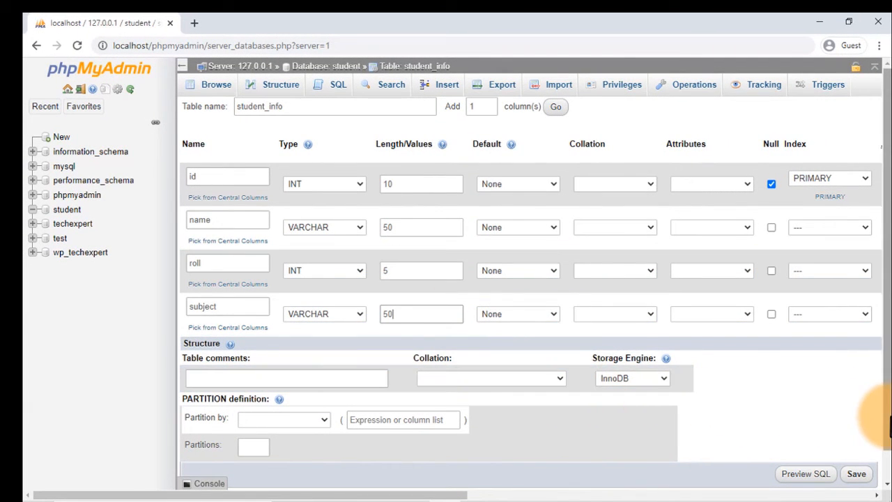
# Save the student_info table with its four defined columns and review the resulting structure.
pyautogui.scroll(-1, 890, 425)
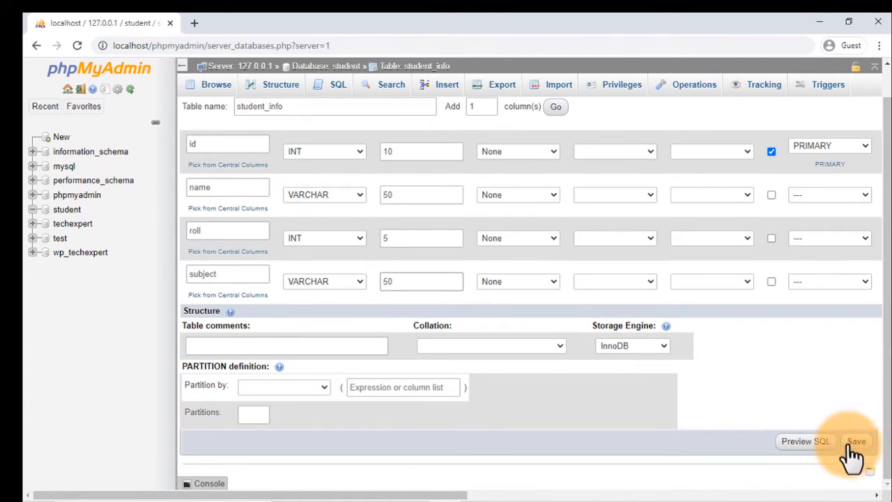
pyautogui.click(858, 443)
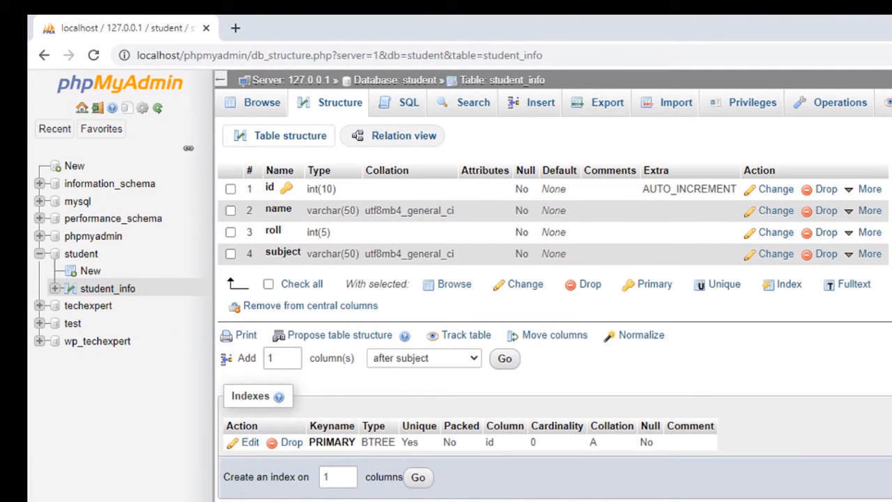
pyautogui.moveTo(217, 157)
pyautogui.mouseDown()
pyautogui.moveTo(300, 205)
pyautogui.moveTo(484, 249)
pyautogui.moveTo(630, 269)
pyautogui.moveTo(891, 267)
pyautogui.mouseUp()
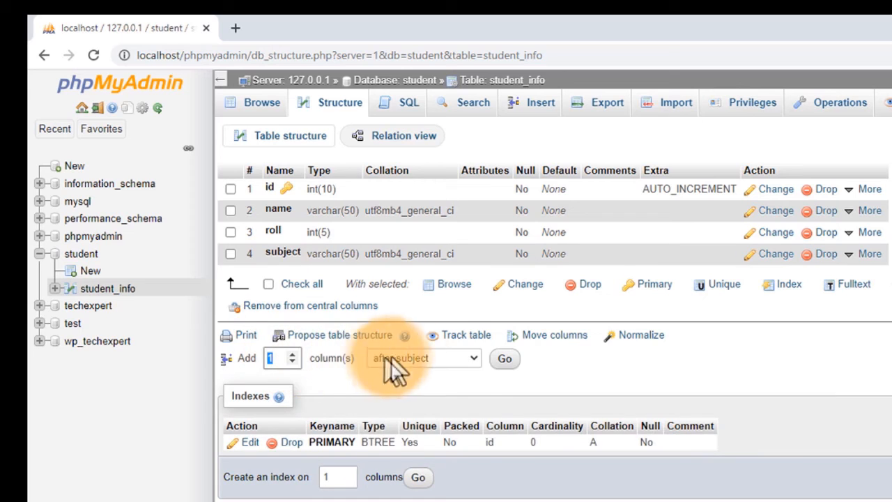
# Add one column after subject, named class with type VARCHAR and length 20, and save it to student_info.
pyautogui.click(471, 357)
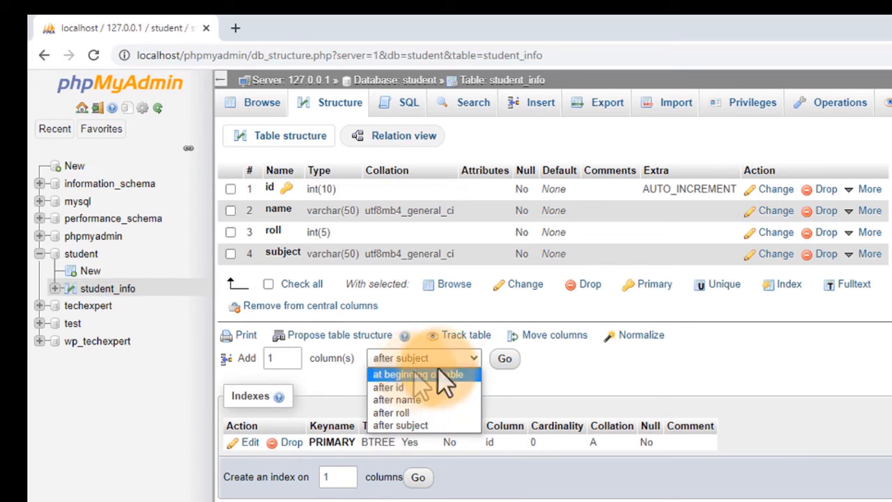
pyautogui.click(473, 357)
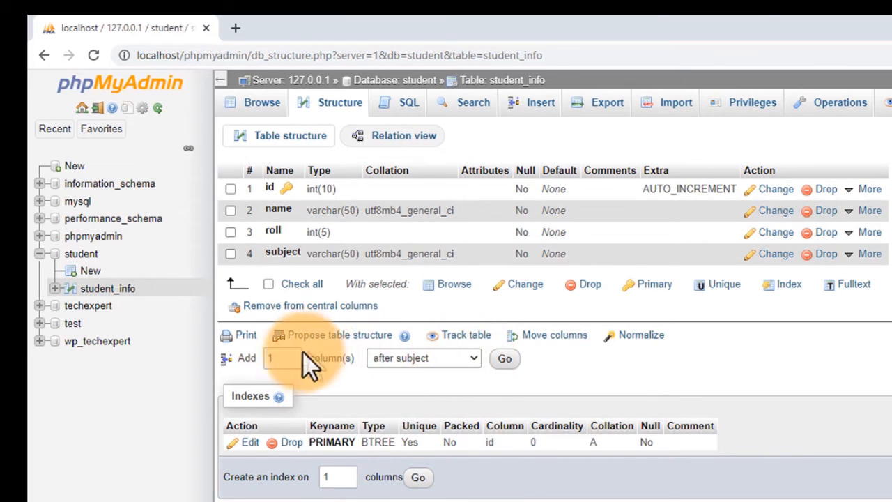
pyautogui.click(503, 361)
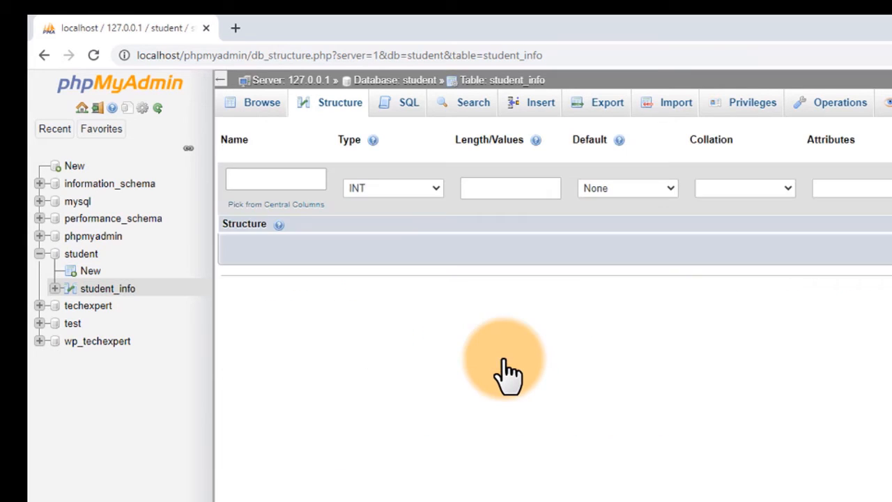
pyautogui.click(279, 178)
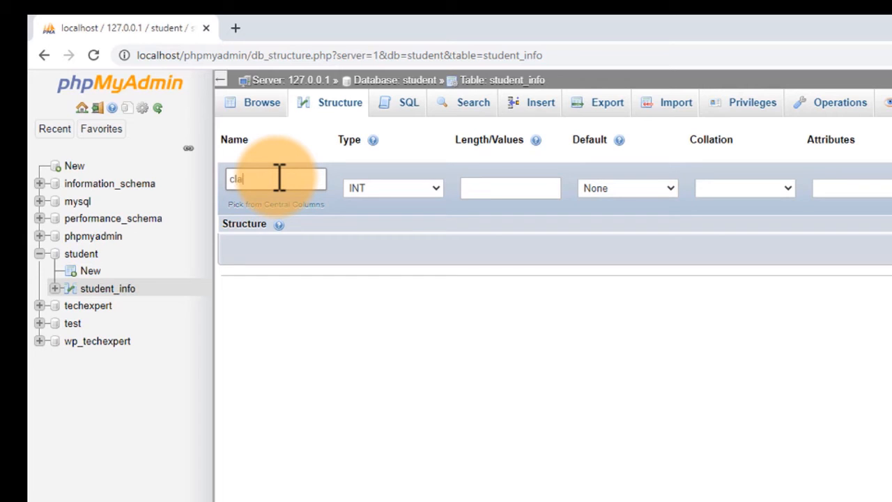
pyautogui.click(421, 185)
pyautogui.click(381, 217)
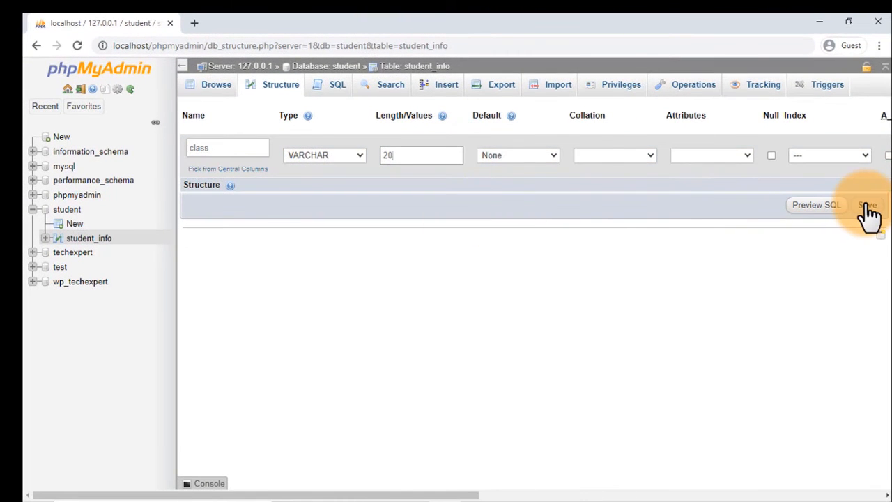
pyautogui.click(870, 209)
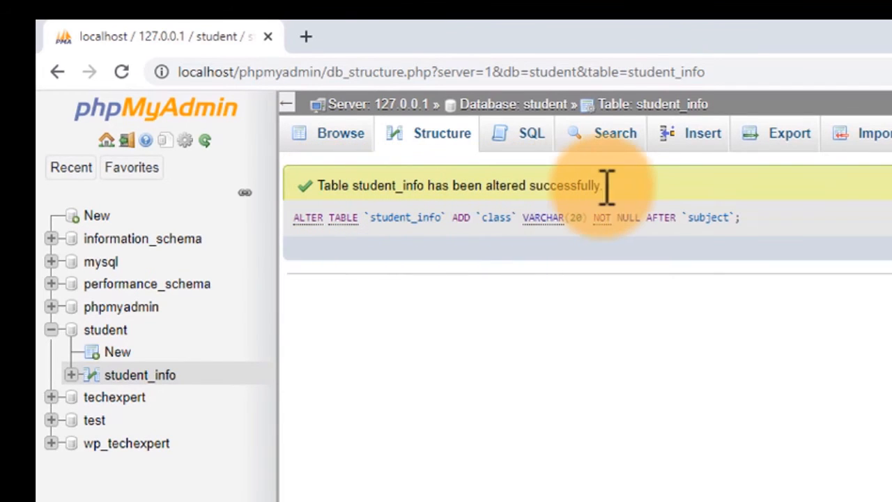
# Browse the contents of student_info to check its columns, and open the table's structure.
pyautogui.click(344, 138)
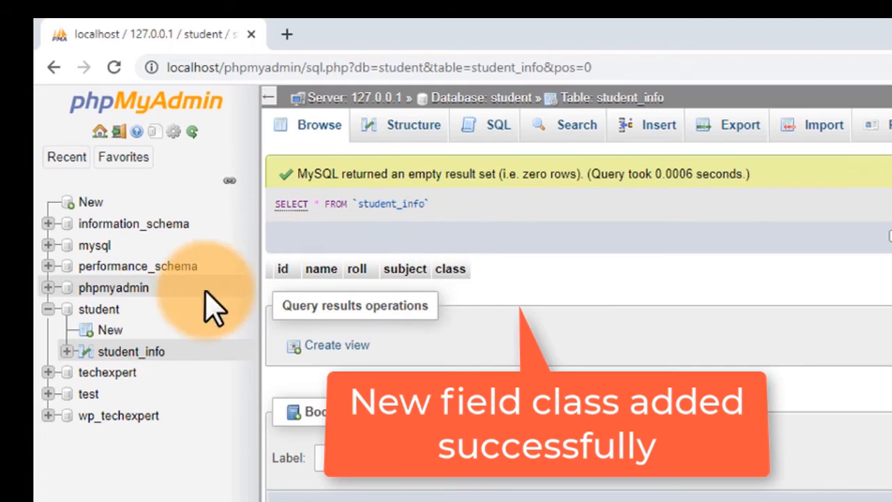
pyautogui.click(139, 354)
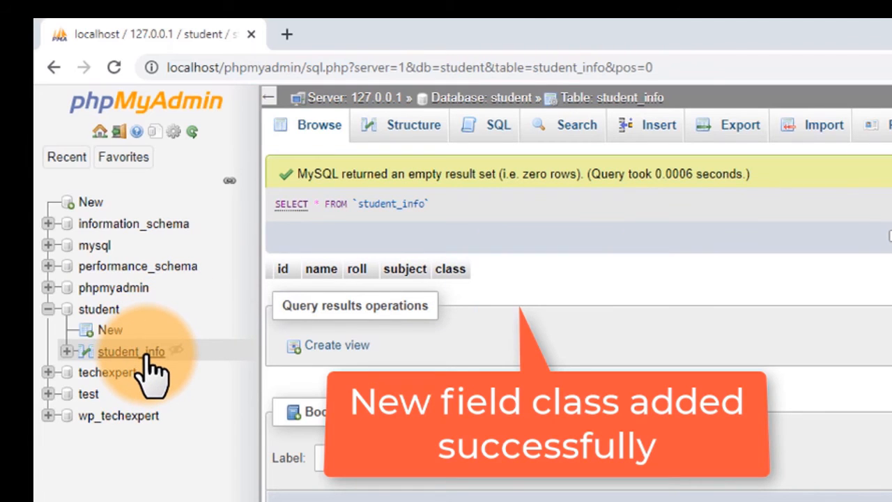
pyautogui.click(414, 136)
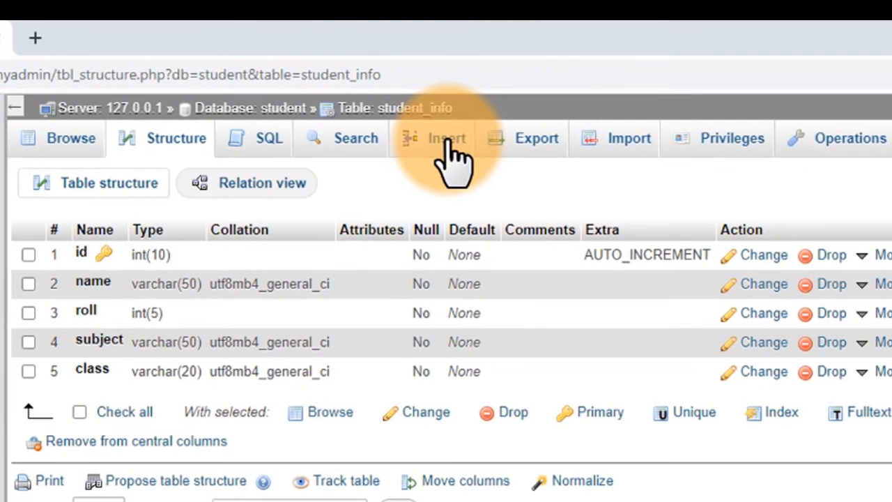
# Insert a row into student_info with the student's name, roll 15, subject Mathematics and class 10, leaving id blank.
pyautogui.click(447, 142)
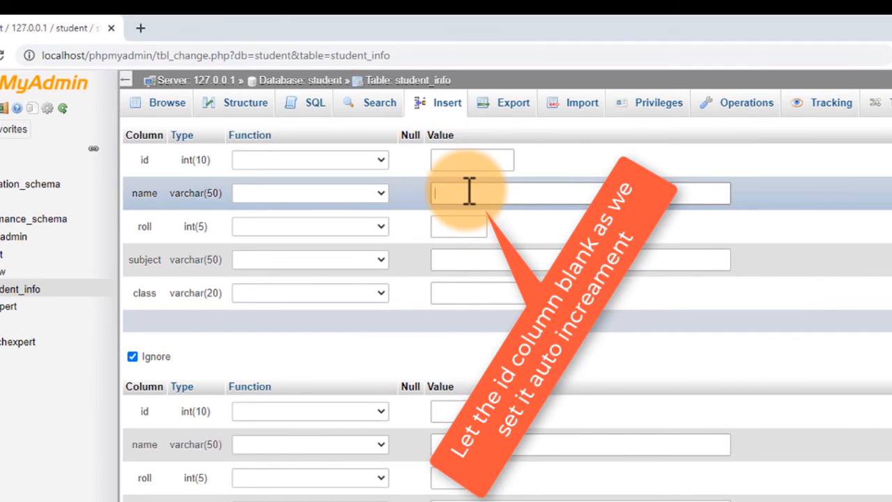
pyautogui.click(470, 193)
pyautogui.write('Smith')
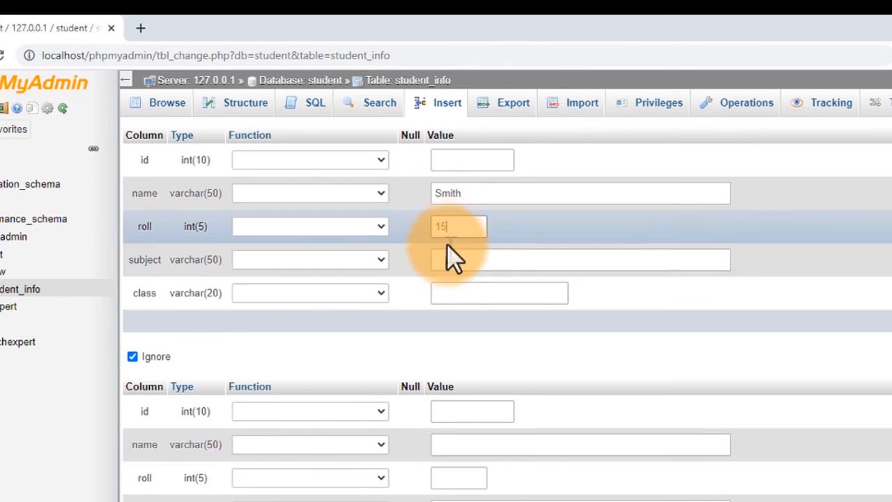
pyautogui.click(453, 262)
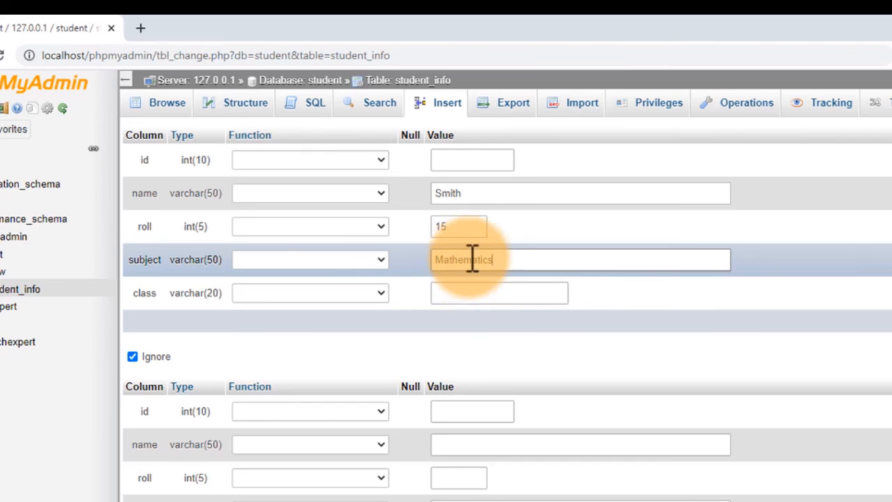
pyautogui.click(464, 293)
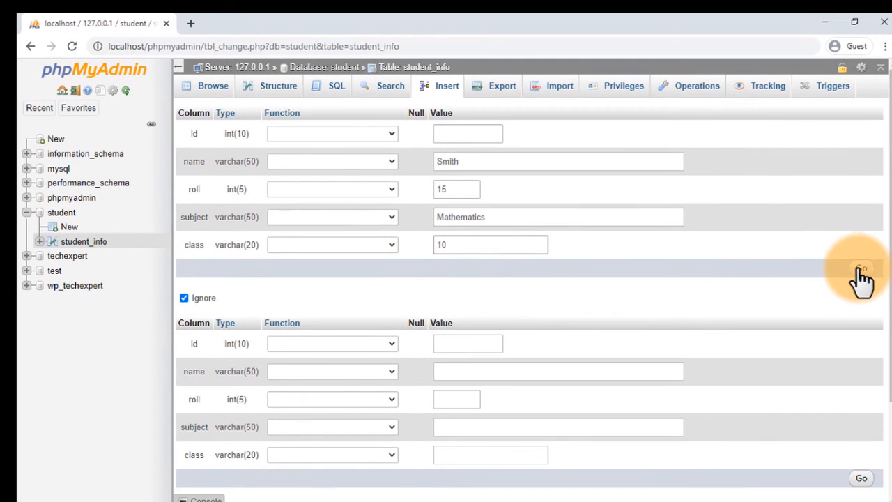
pyautogui.click(862, 270)
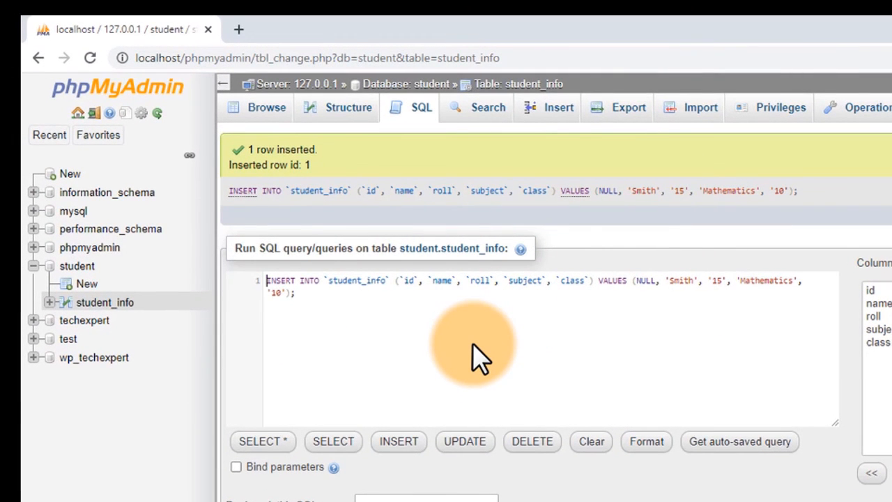
# Review the executed INSERT statement and browse student_info to check the new student record.
pyautogui.hotkey('ctrl', '2')
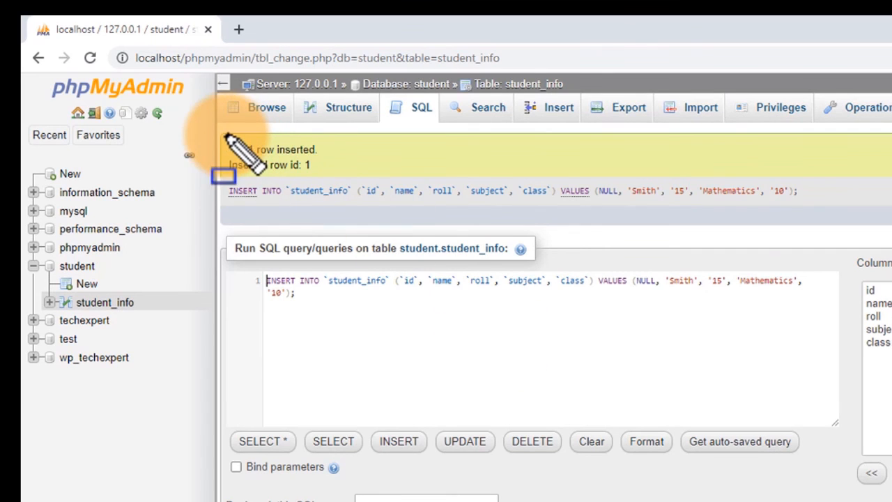
pyautogui.moveTo(226, 134)
pyautogui.mouseDown()
pyautogui.moveTo(306, 189)
pyautogui.moveTo(804, 211)
pyautogui.mouseUp()
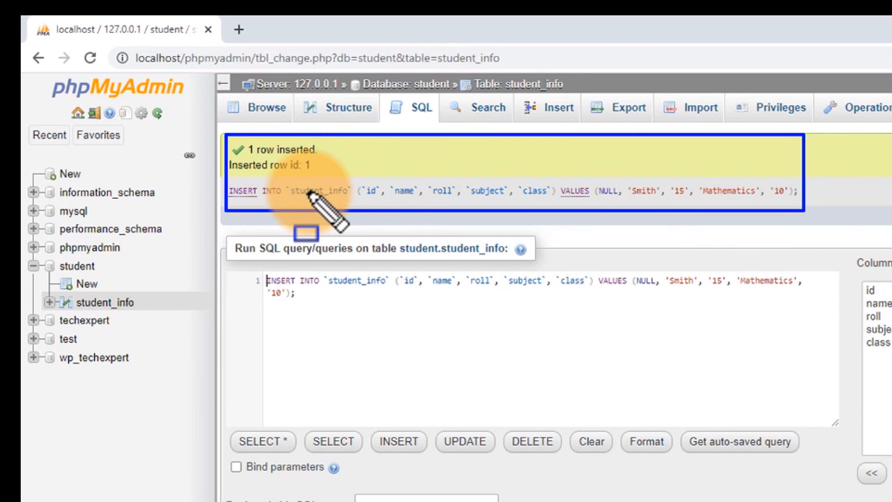
pyautogui.press('Escape')
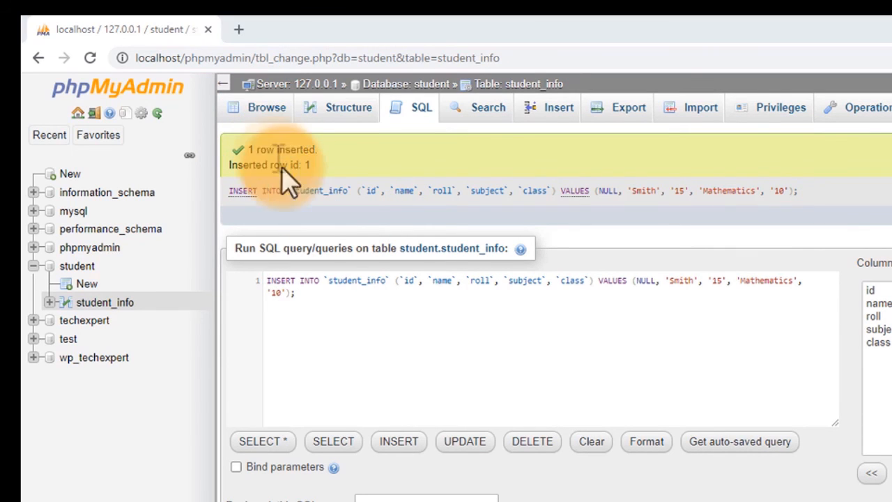
pyautogui.click(267, 120)
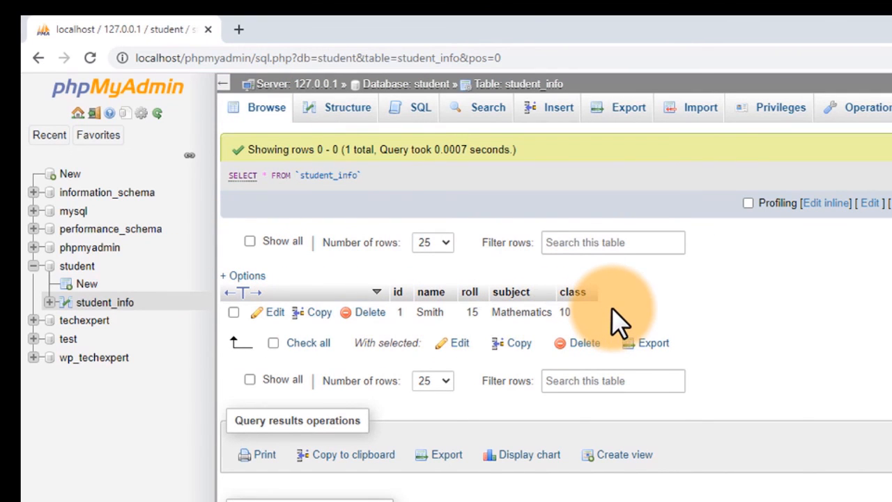
pyautogui.hotkey('ctrl', '2')
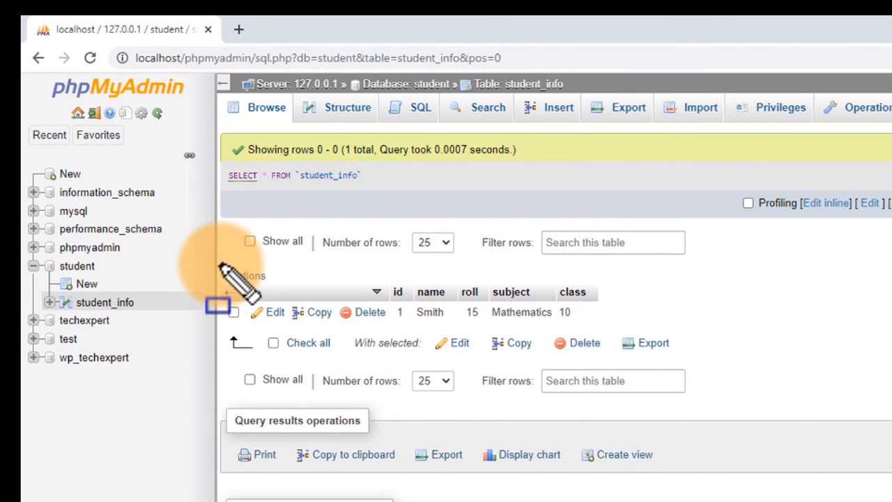
pyautogui.moveTo(348, 272)
pyautogui.mouseDown()
pyautogui.moveTo(537, 372)
pyautogui.moveTo(608, 325)
pyautogui.mouseUp()
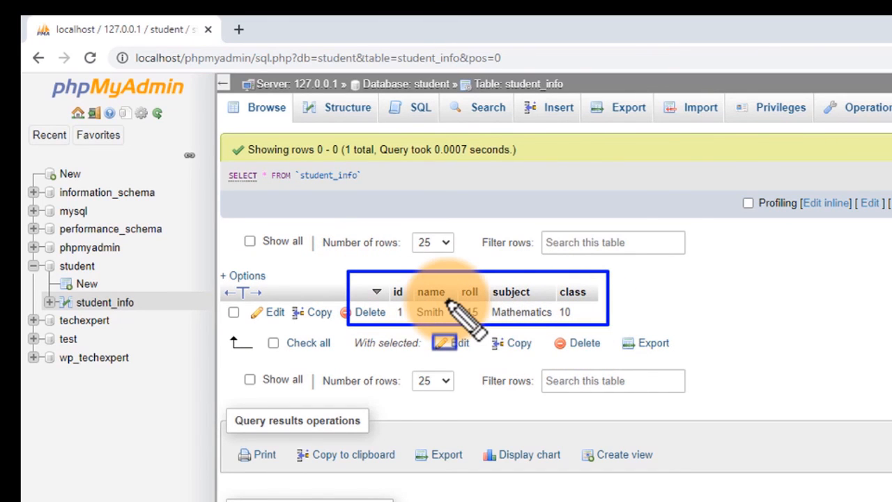
pyautogui.press('Escape')
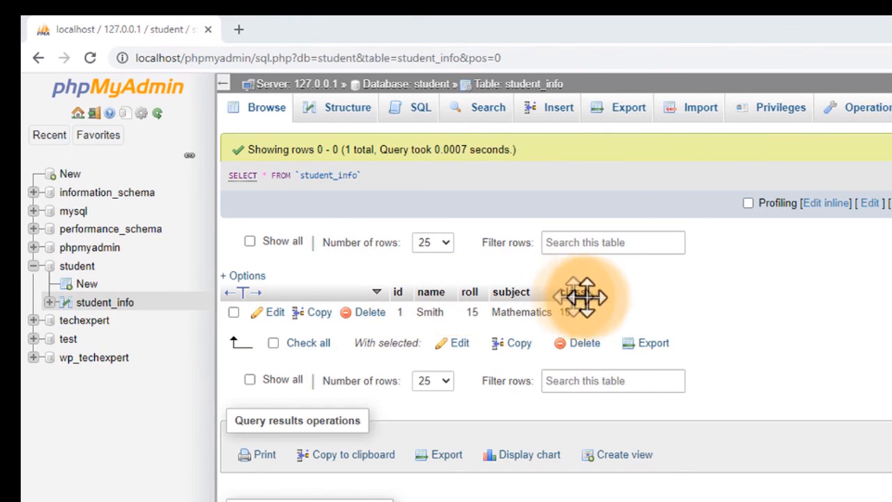